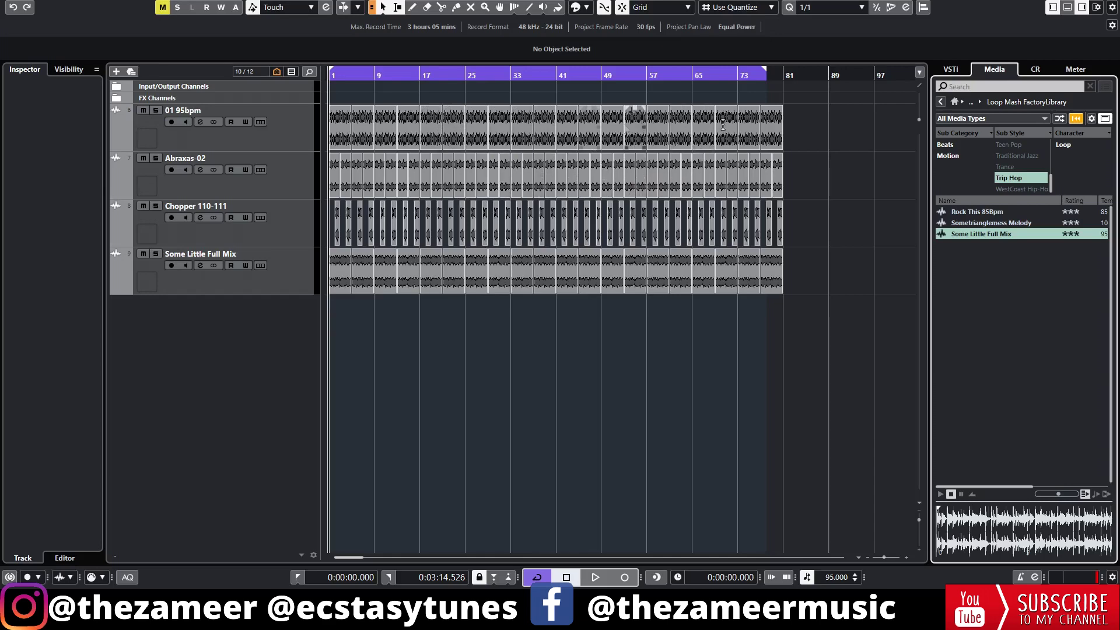
In Edit > Preferences, tick Cycle Follows Range Selection on the Editing page and confirm with OK
scroll(525, 134, up, 3)
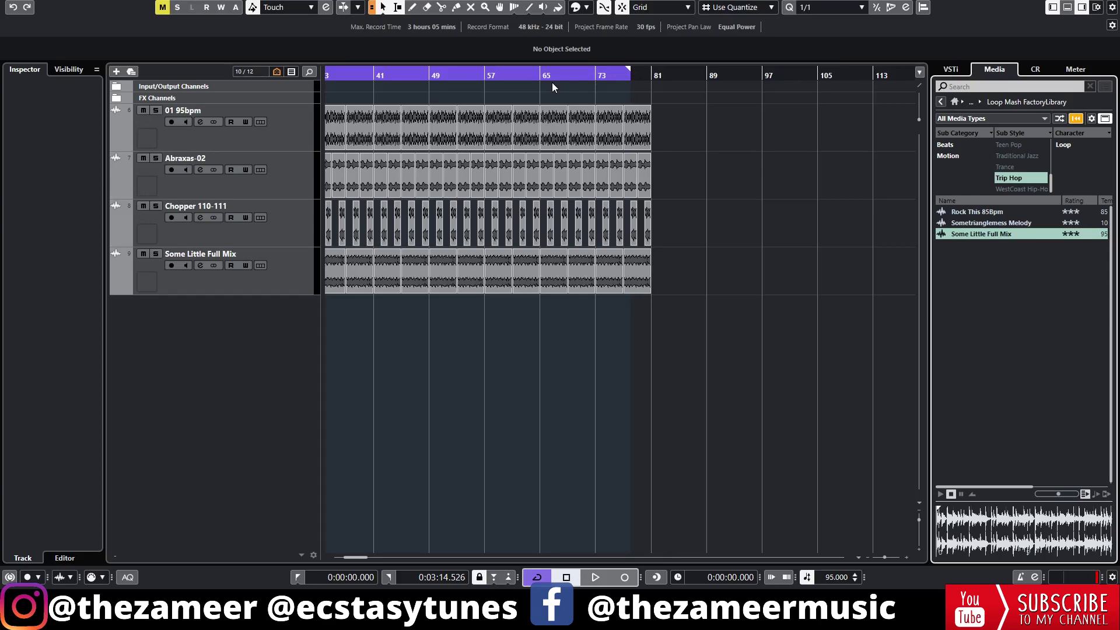
click(47, 3)
click(87, 422)
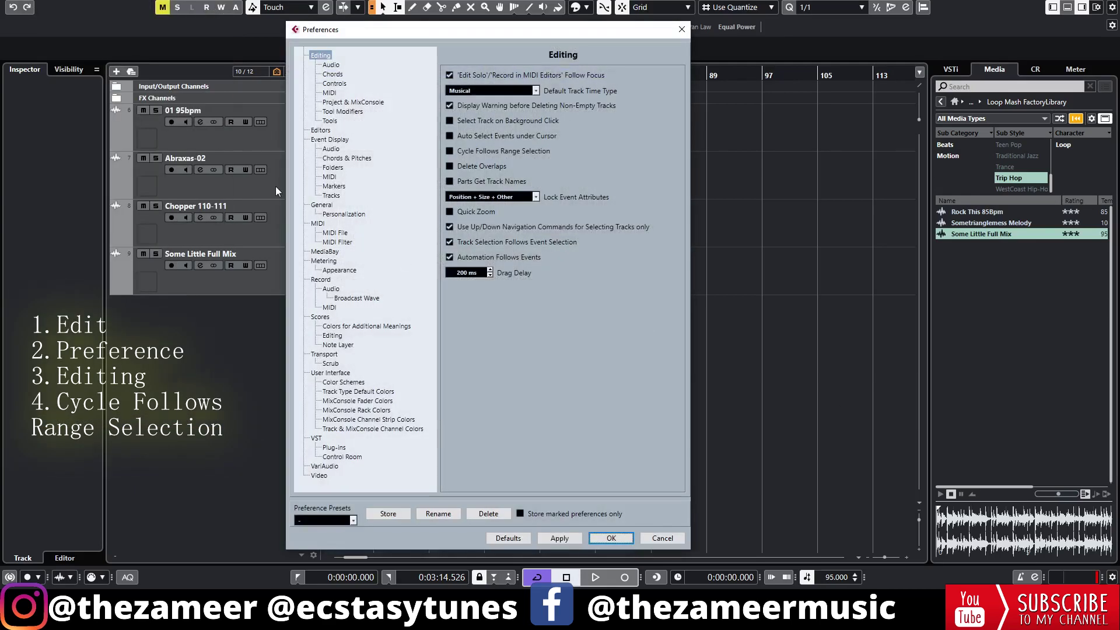
click(449, 151)
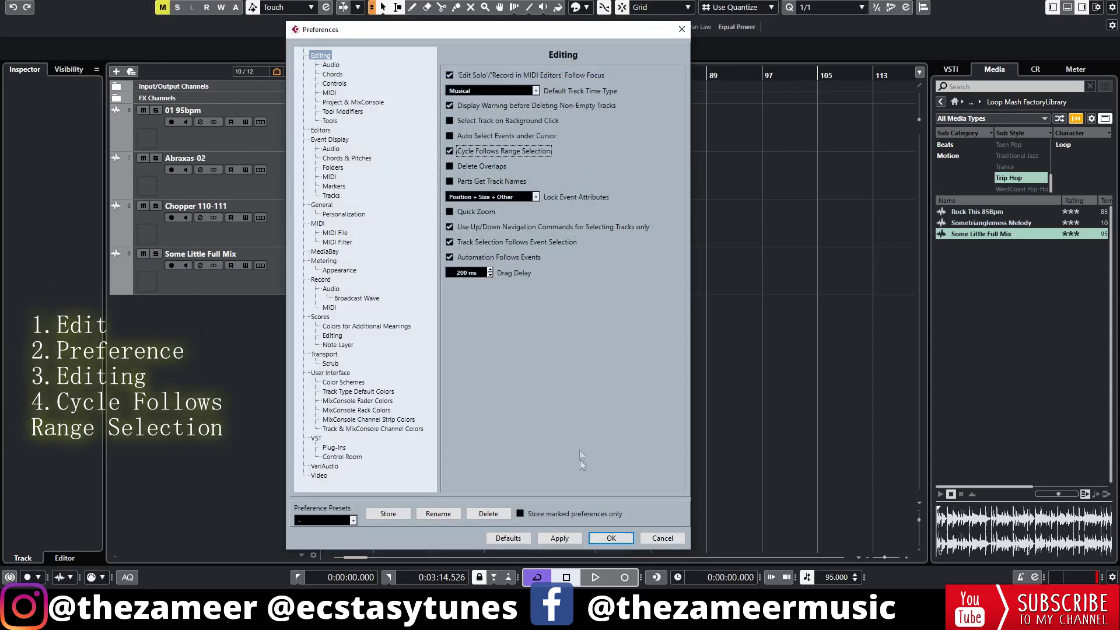
click(611, 538)
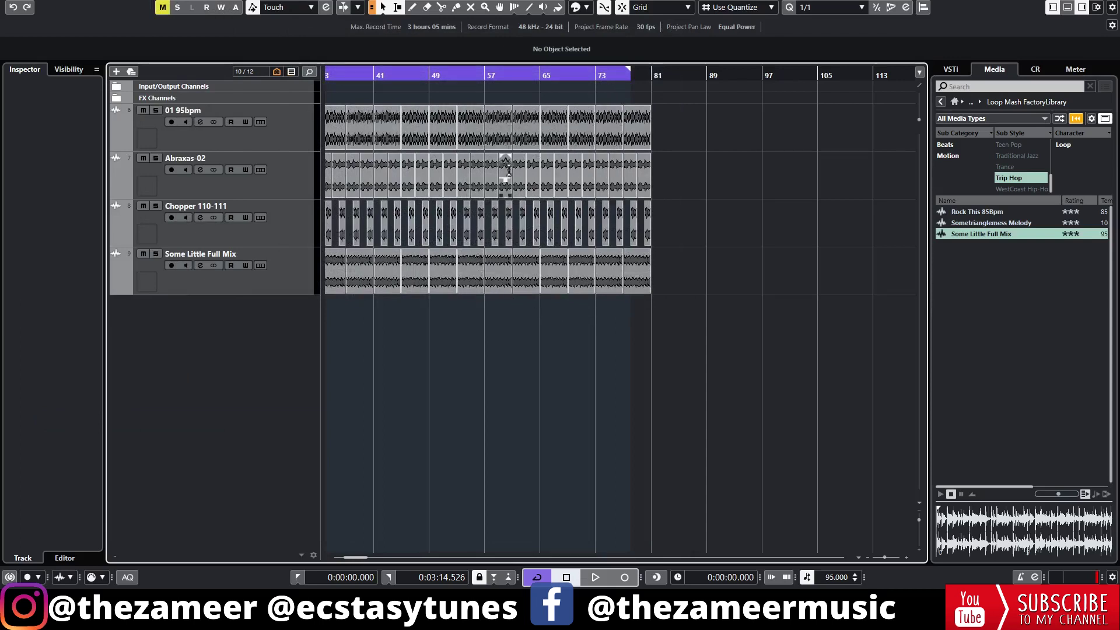
Drag a Range-tool selection over bars 57–72 across the lower three tracks so the cycle follows it
drag(486, 159, 592, 162)
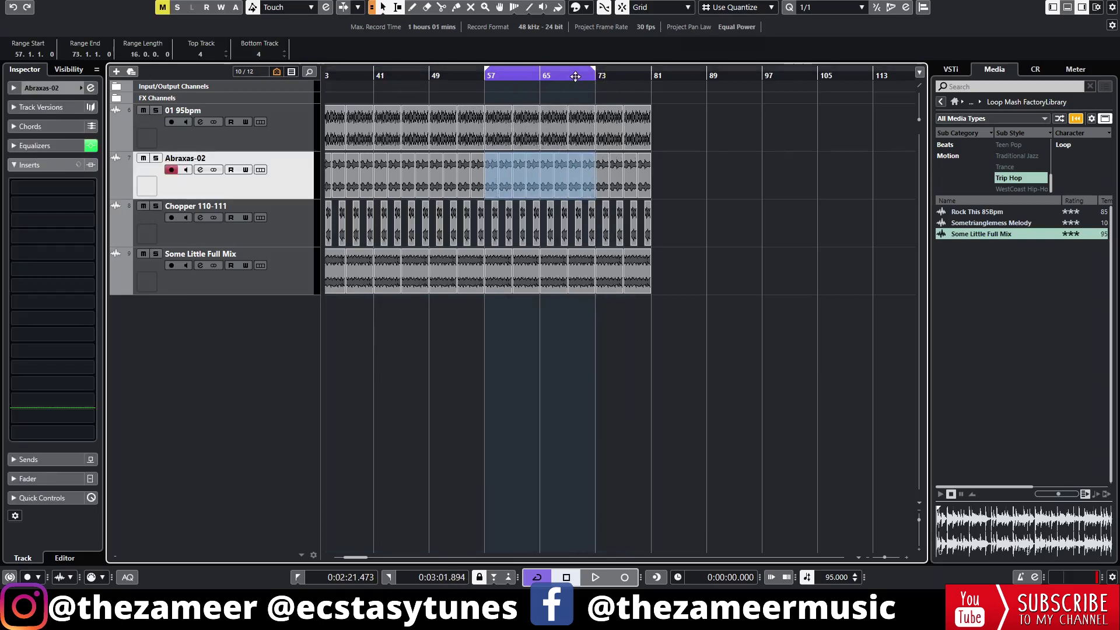
click(476, 91)
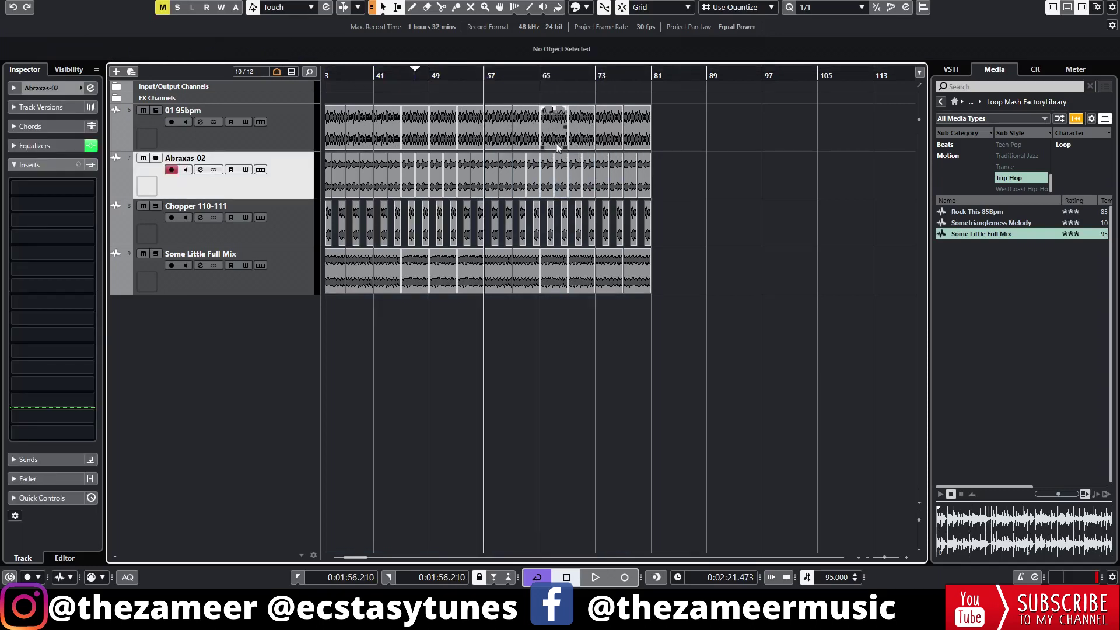
drag(589, 127, 488, 274)
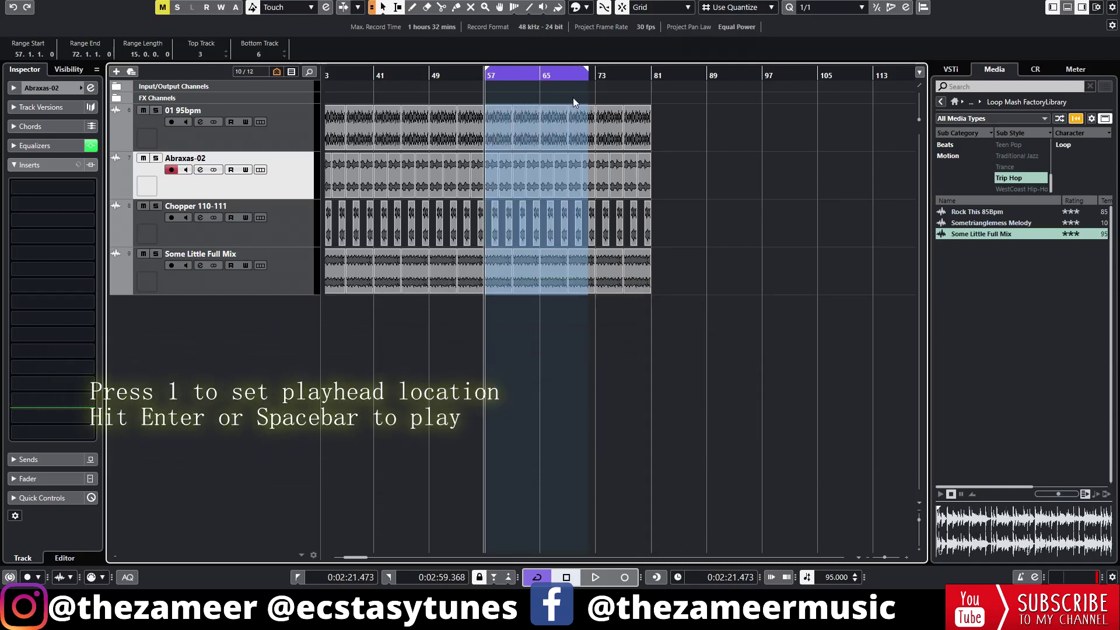
Play back the bar 57–72 loop, then stop
key(space)
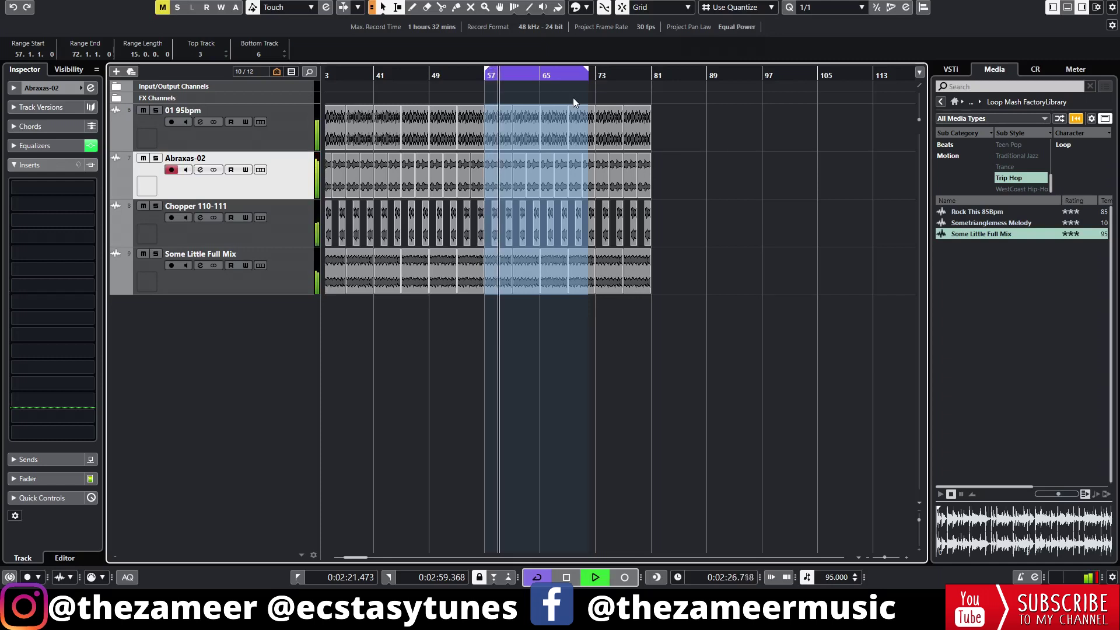
key(space)
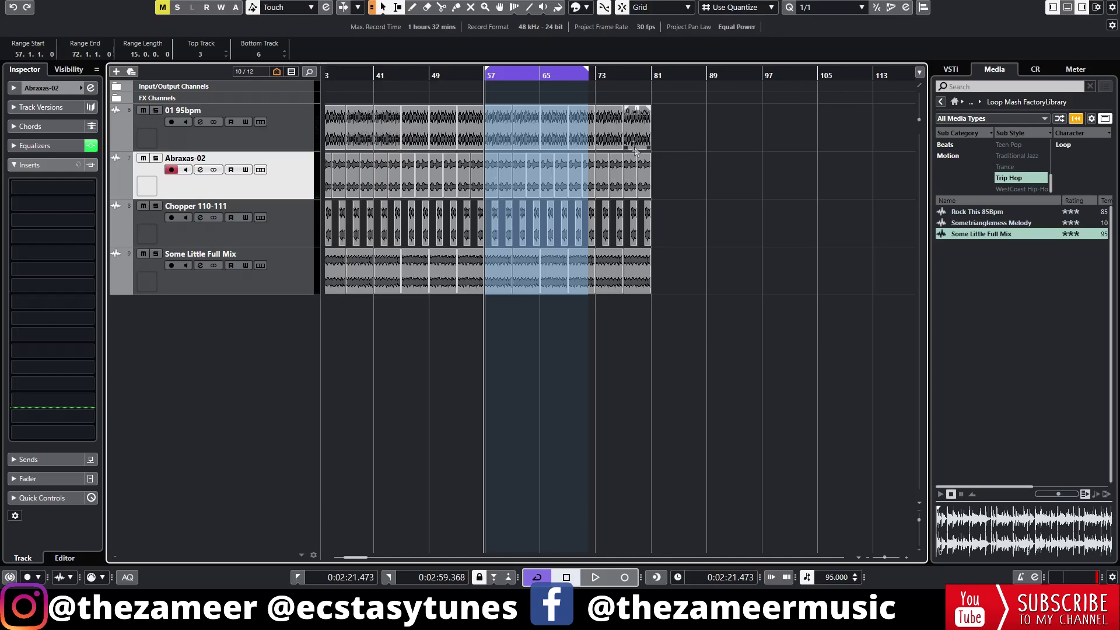
scroll(633, 147, up, 3)
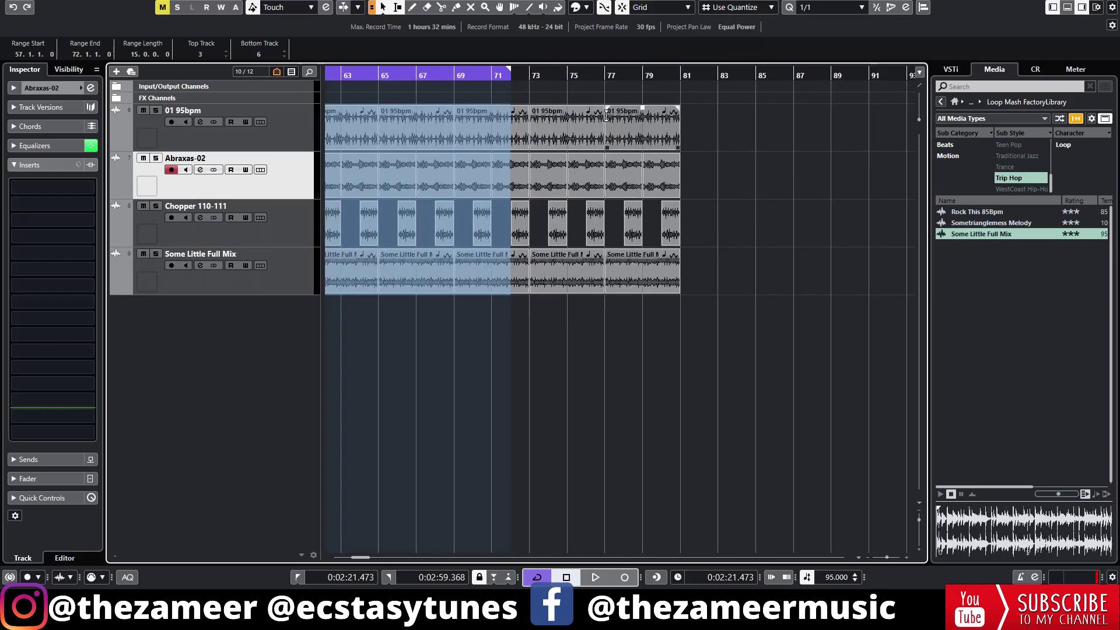
Select bars 77–81 on all four tracks, audition that loop, then clear the range selection
drag(607, 115, 685, 269)
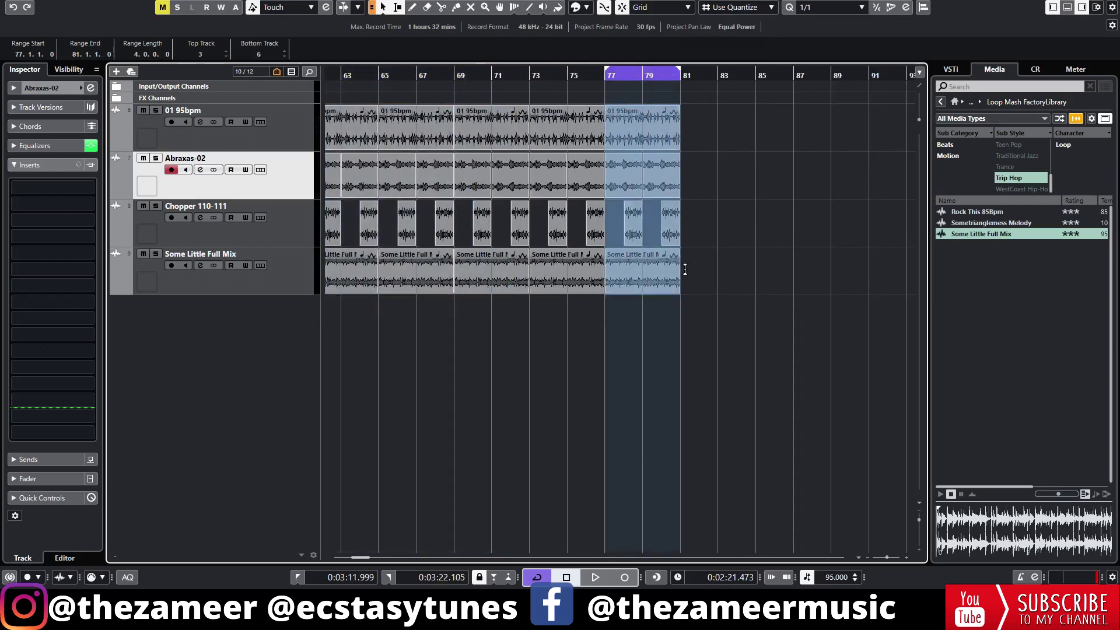
key(space)
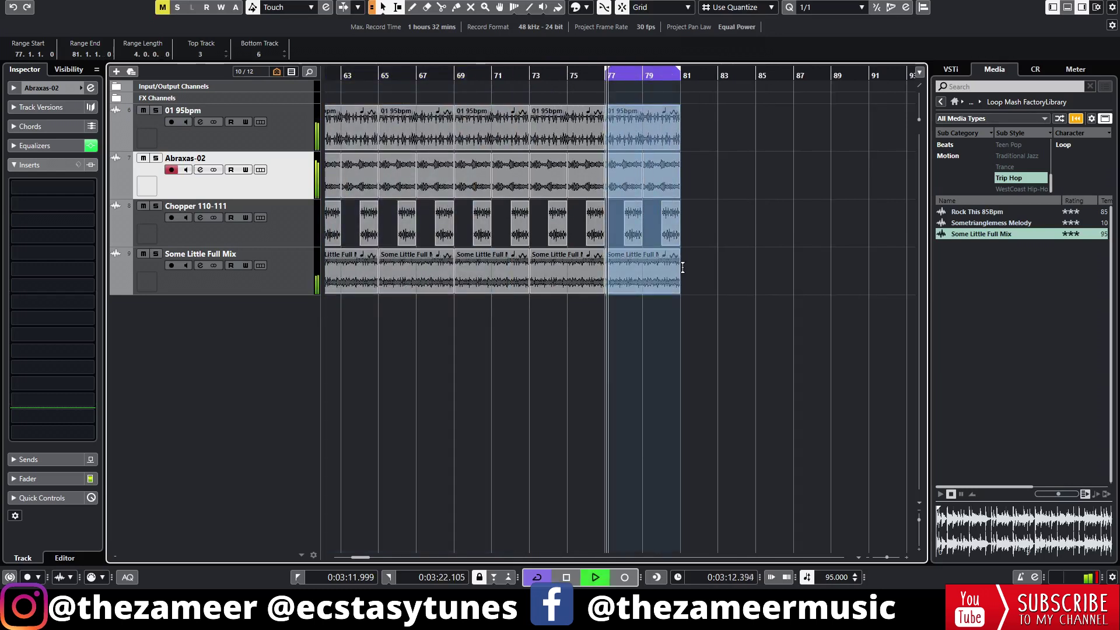
key(space)
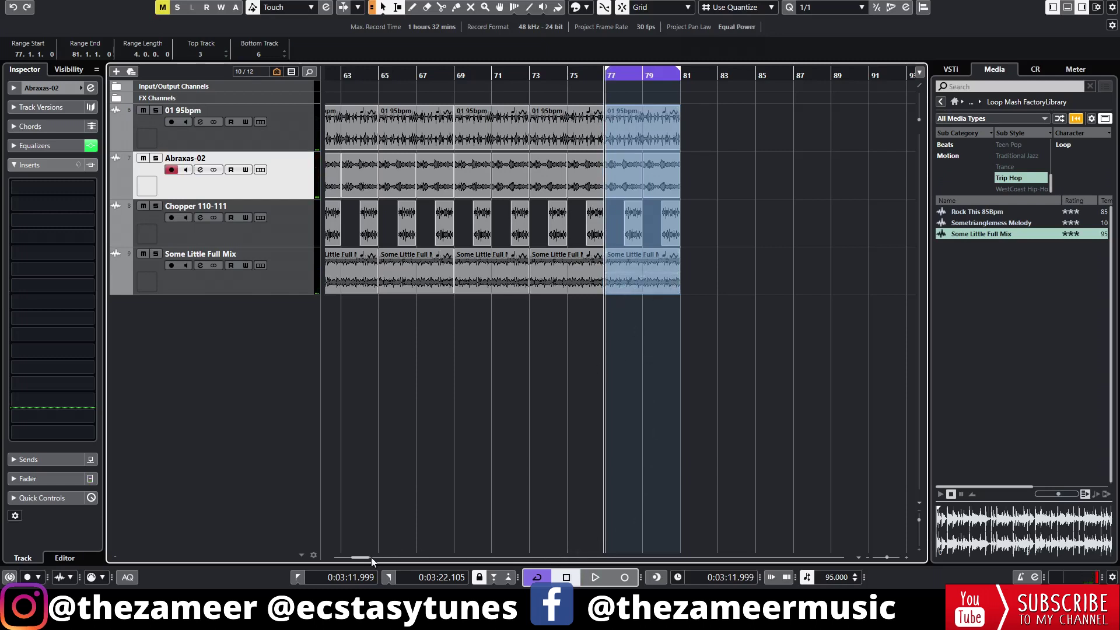
drag(372, 559, 360, 559)
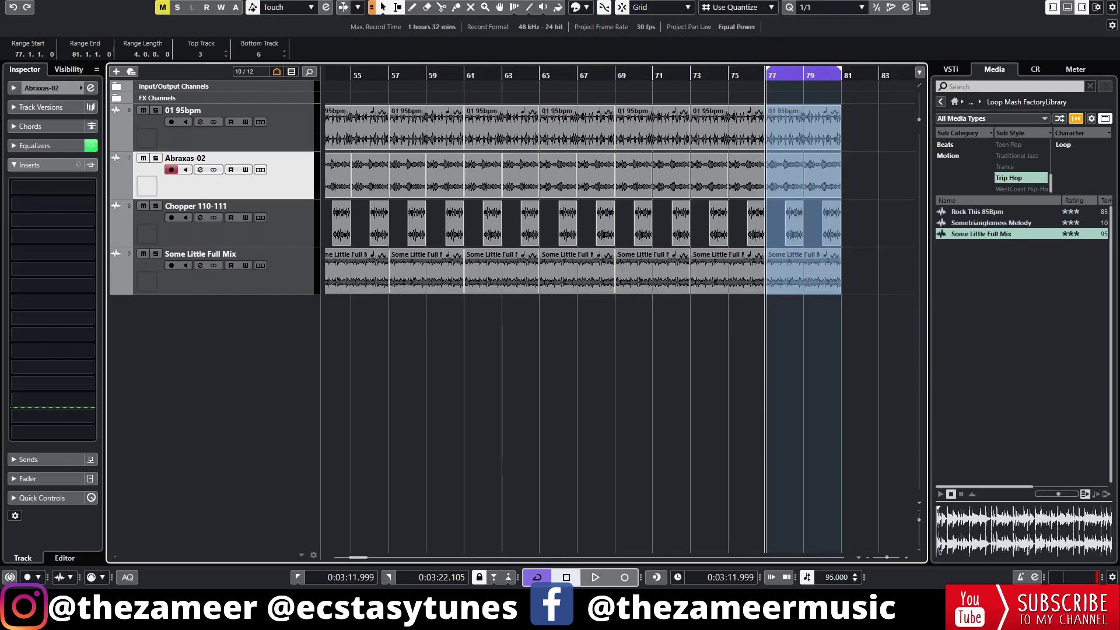
key(alt+e)
Open the Key Commands dialog from the Edit menu
click(545, 395)
key(alt+e)
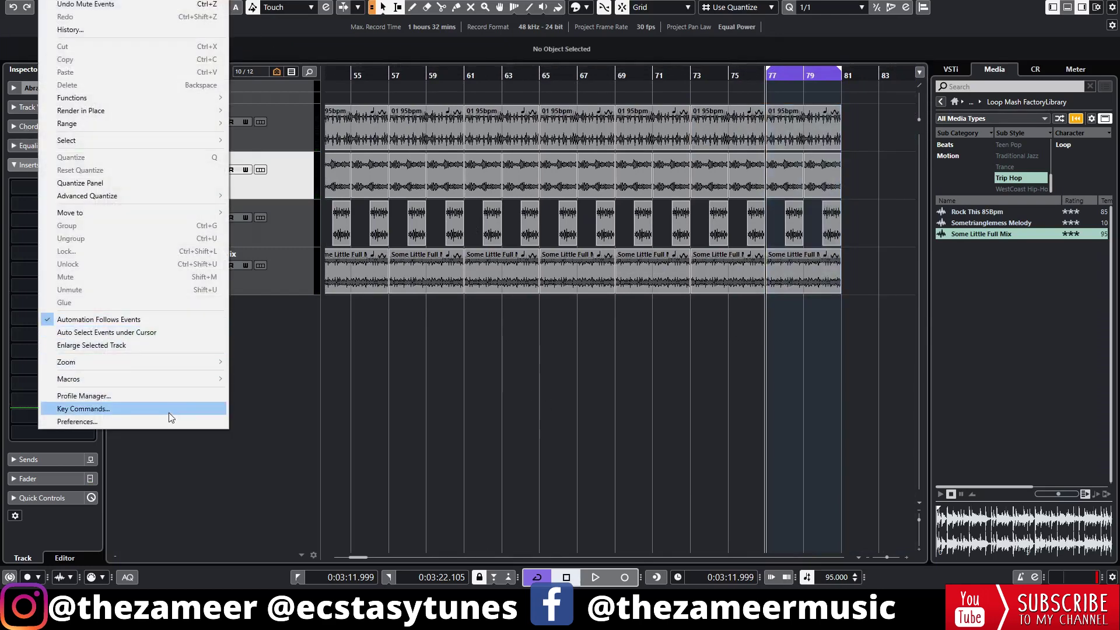
click(170, 409)
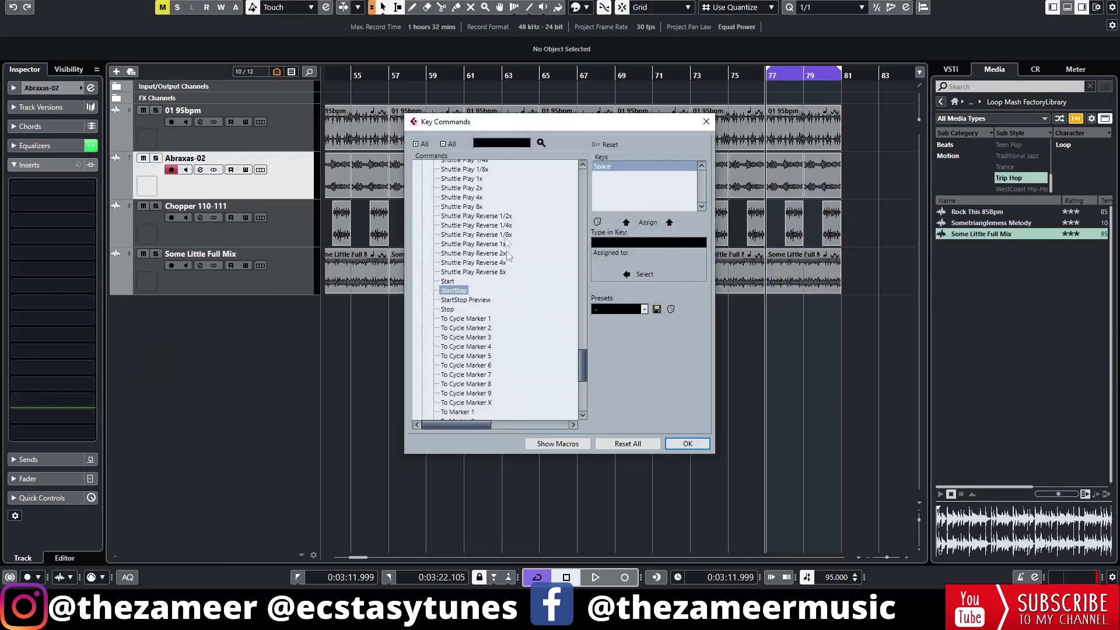
Collapse the Transport folder, expand Preferences, and select Editing - Cycle Follows Range Selection
scroll(505, 290, down, 3)
scroll(504, 288, up, 20)
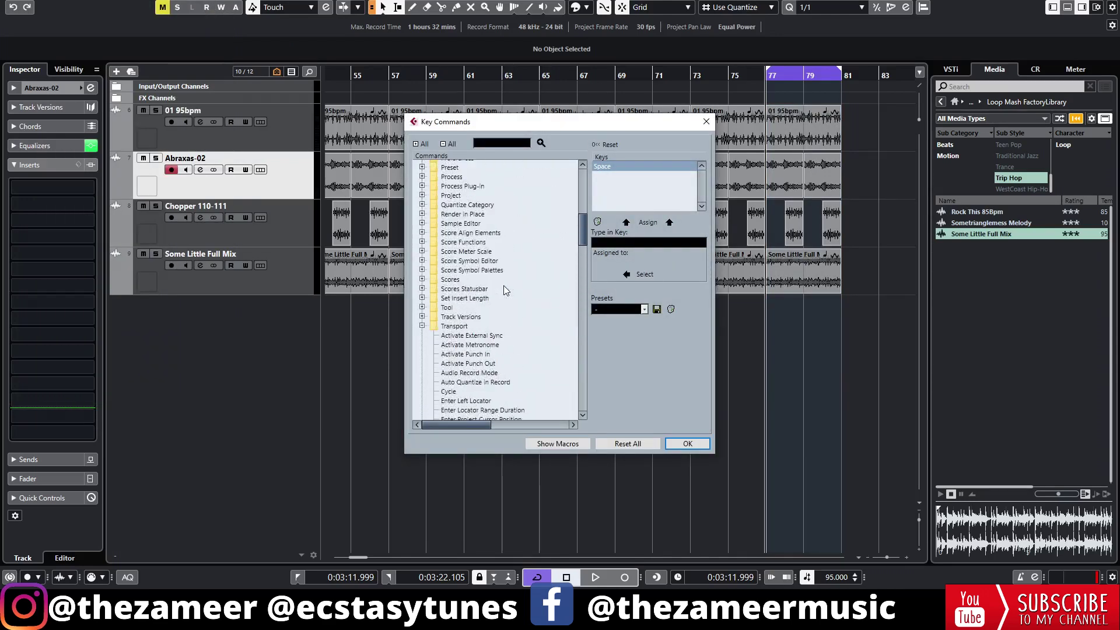
click(422, 326)
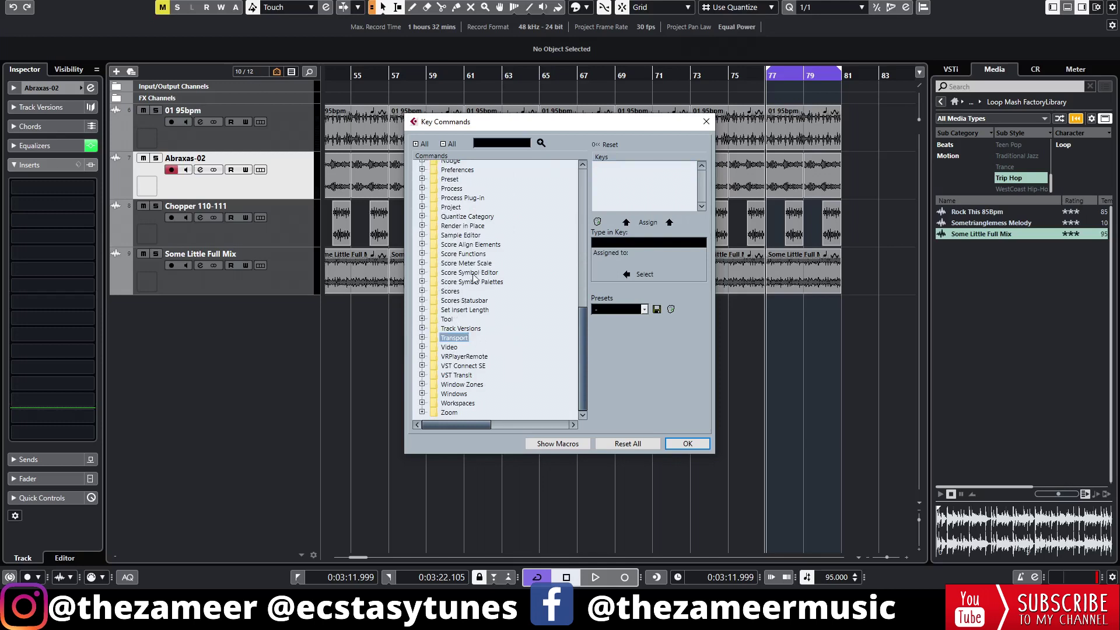
scroll(450, 245, up, 2)
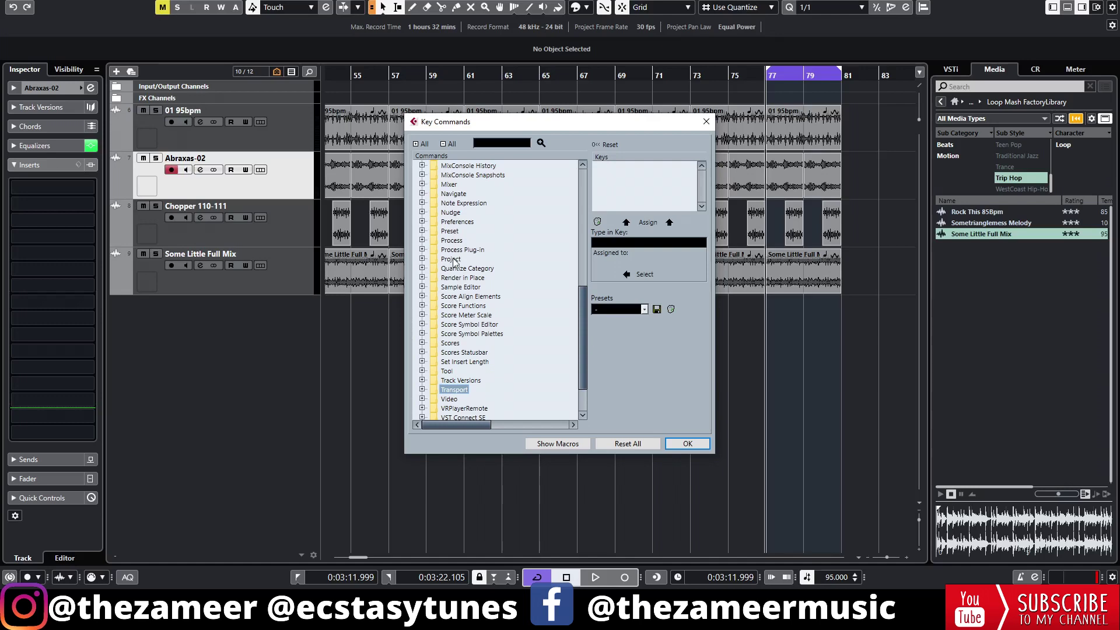
click(423, 222)
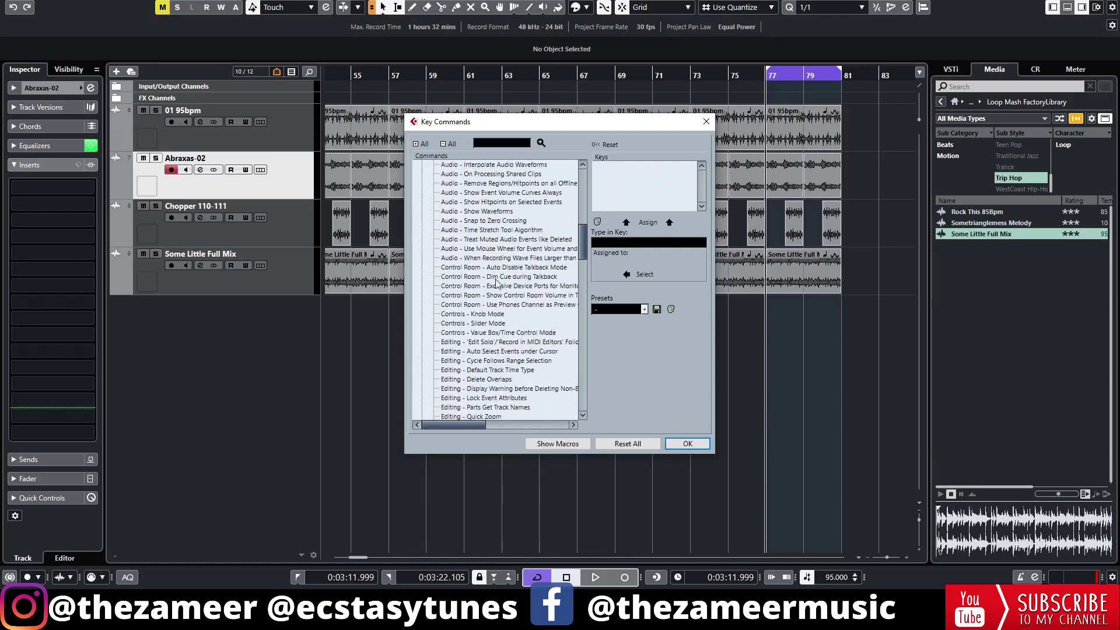
scroll(496, 274, down, 3)
scroll(478, 360, down, 2)
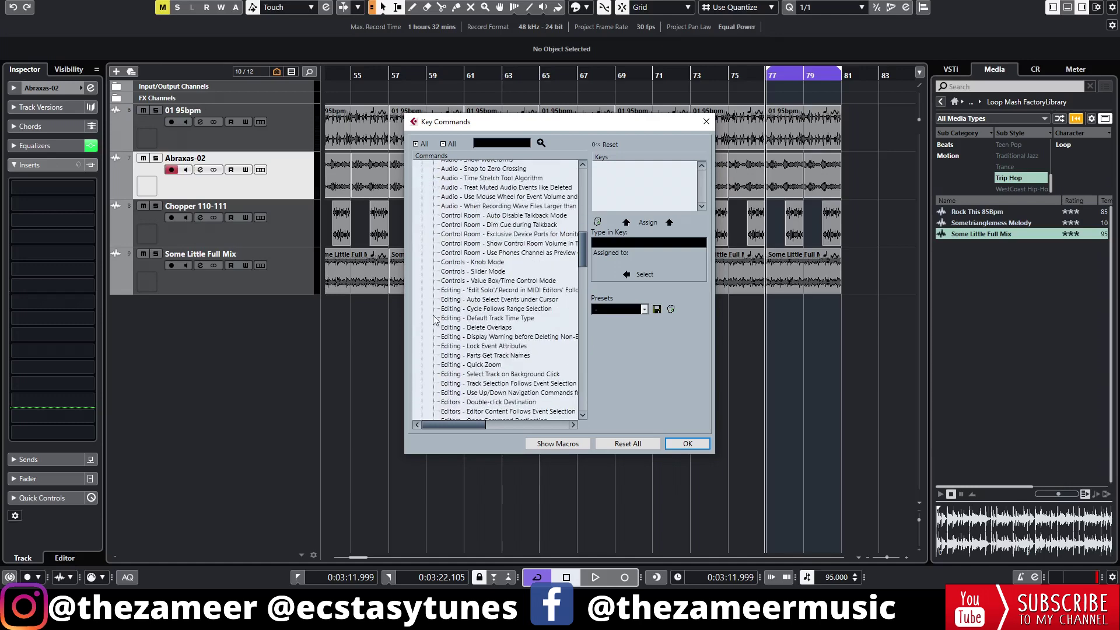
click(482, 311)
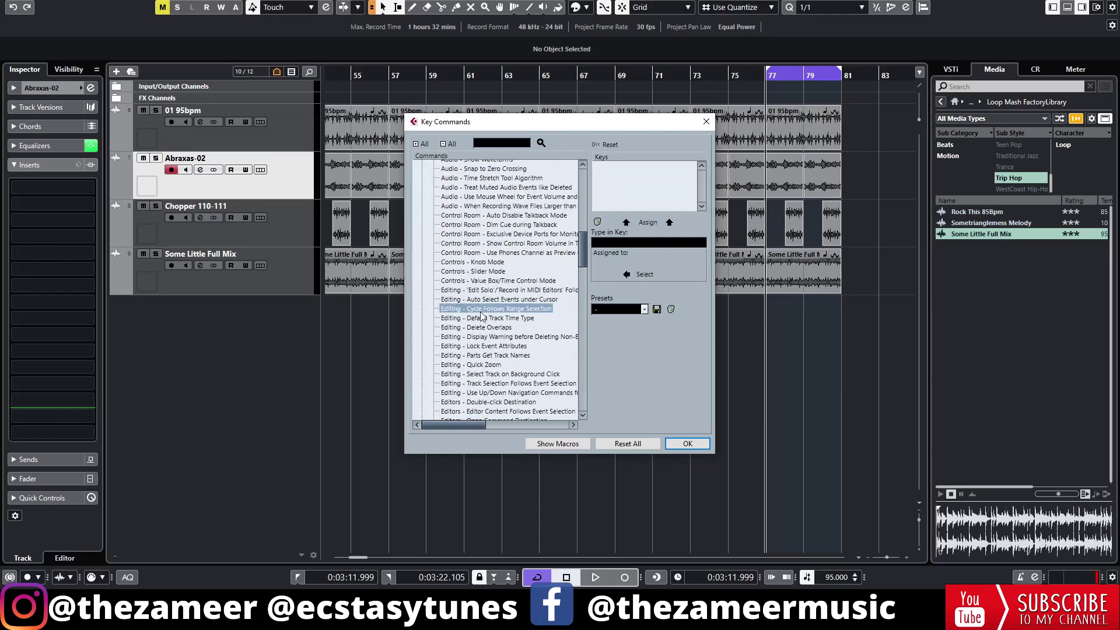
Assign Alt+Shift+I to Editing - Cycle Follows Range Selection and close Key Commands with OK
click(644, 249)
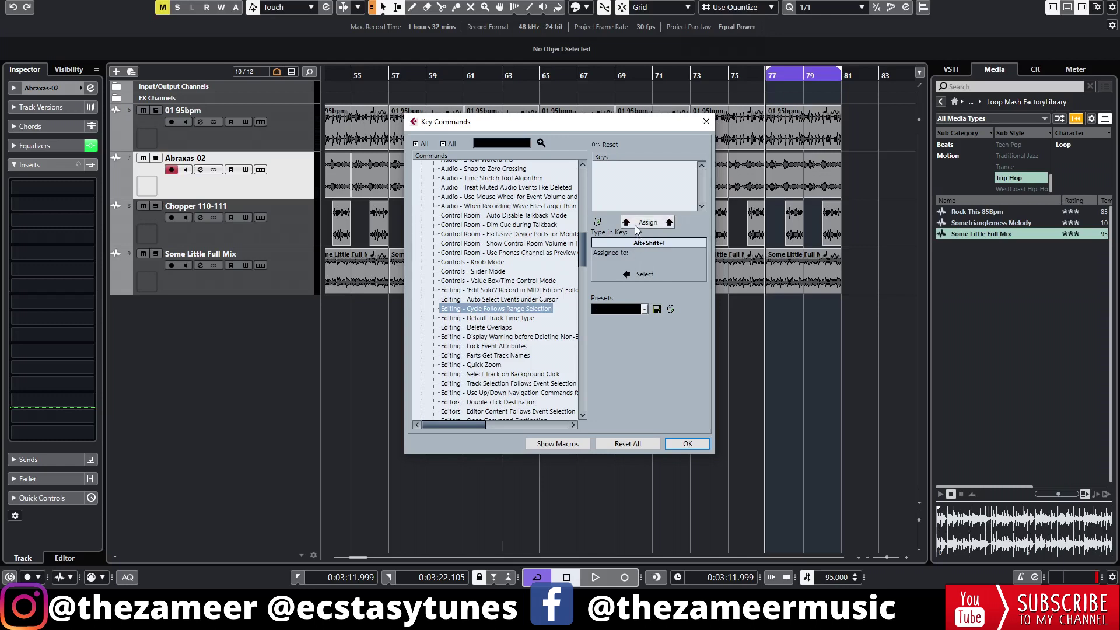
click(627, 223)
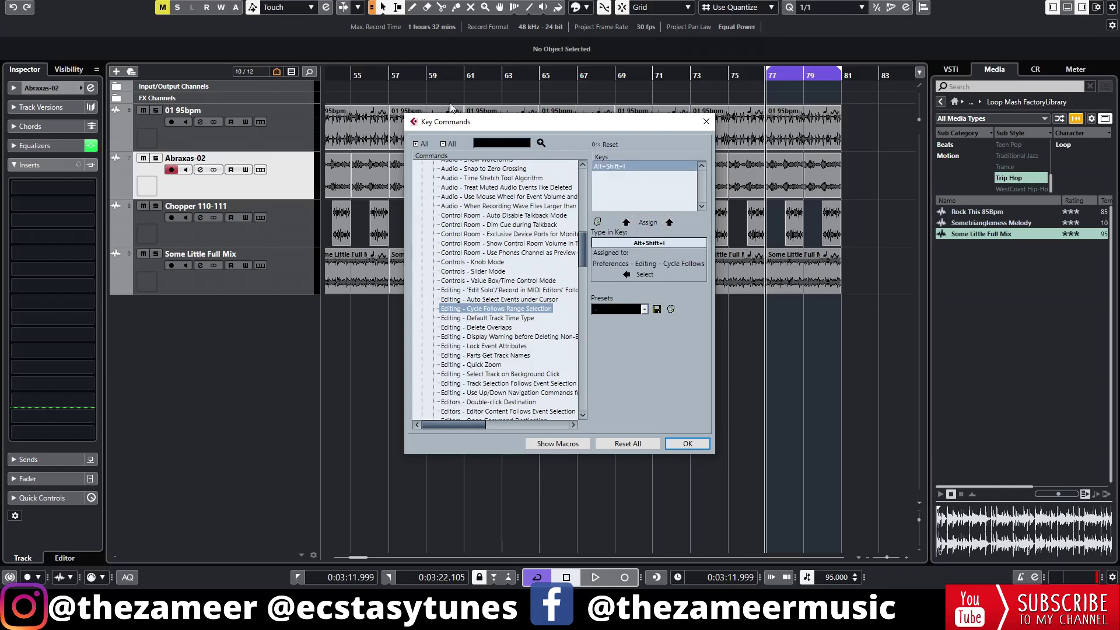
click(687, 444)
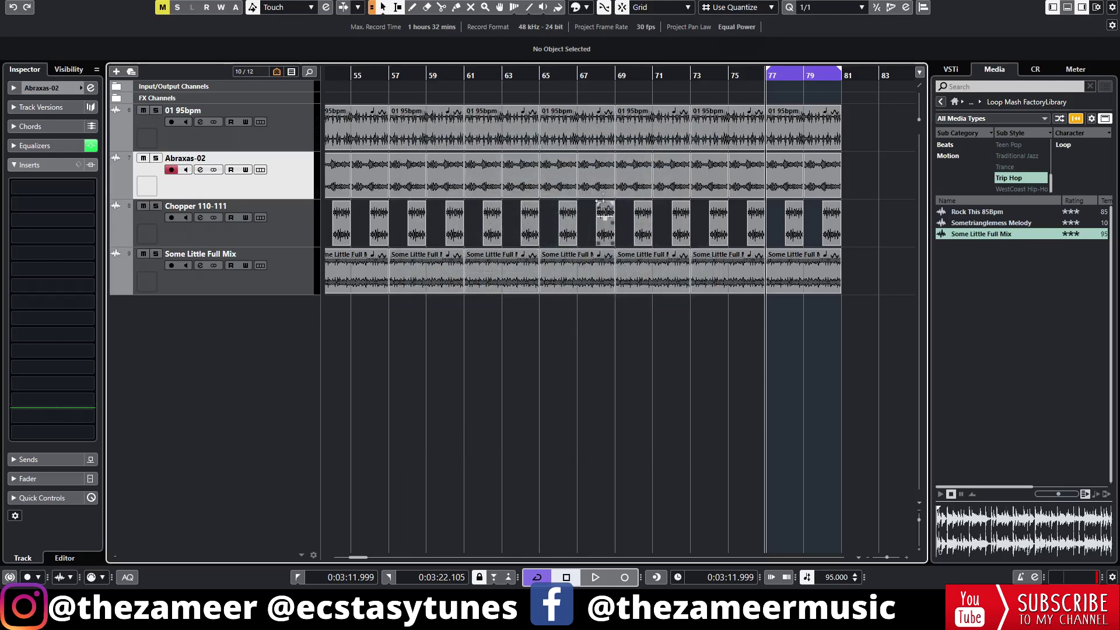
Select bars 69–75 on Abraxas-02, turn cycle-following off, clear it, and move the small event to bar 69
drag(617, 166, 736, 174)
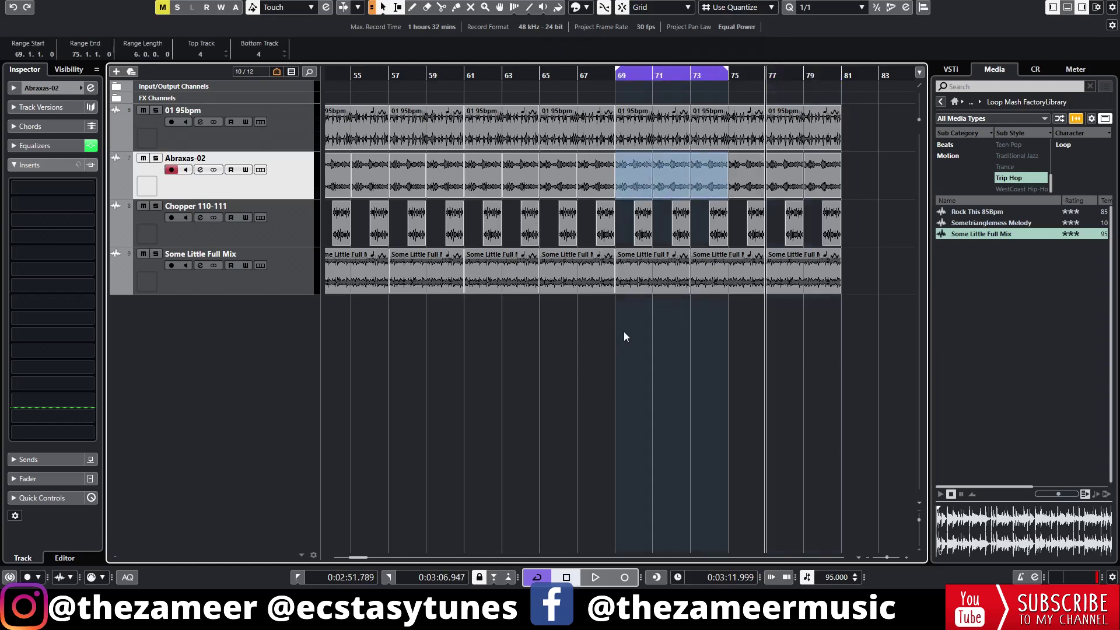
key(alt+c)
click(582, 363)
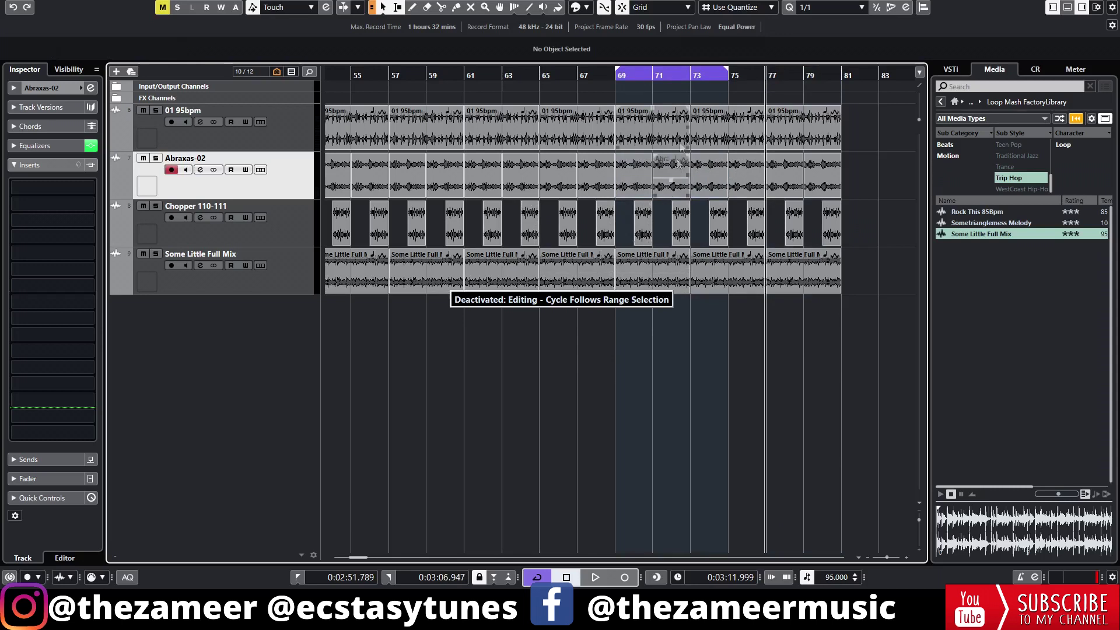
drag(681, 149, 644, 151)
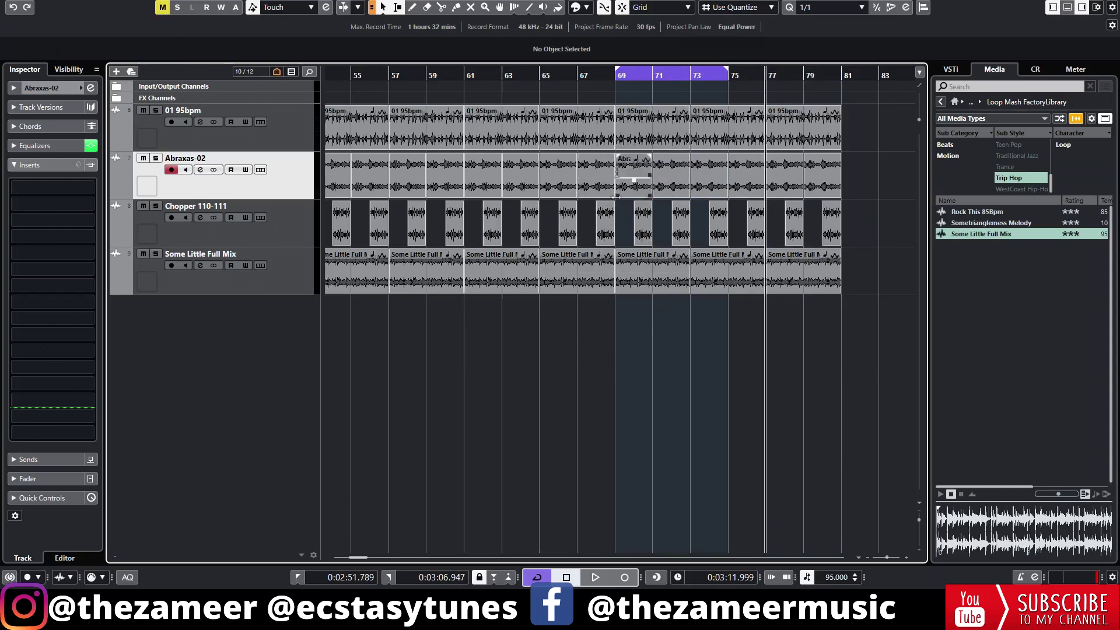
Turn cycle-following back on and redraw the Some Little Full Mix range so the loop spans bars 57–69
drag(615, 273, 466, 274)
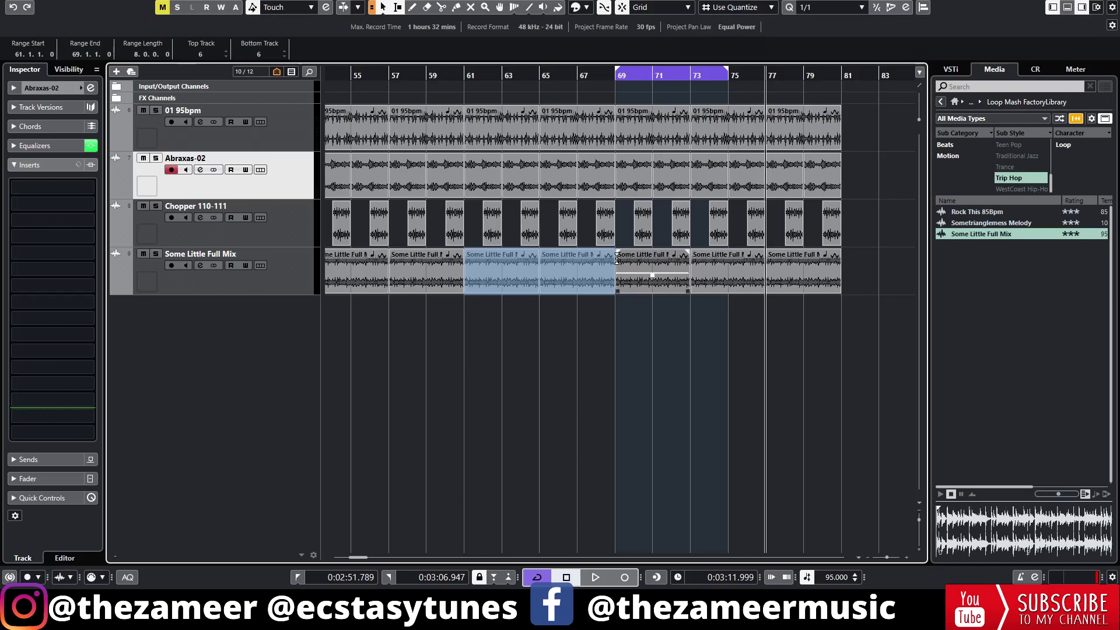
key(shift+c)
drag(616, 259, 390, 271)
scroll(469, 352, down, 3)
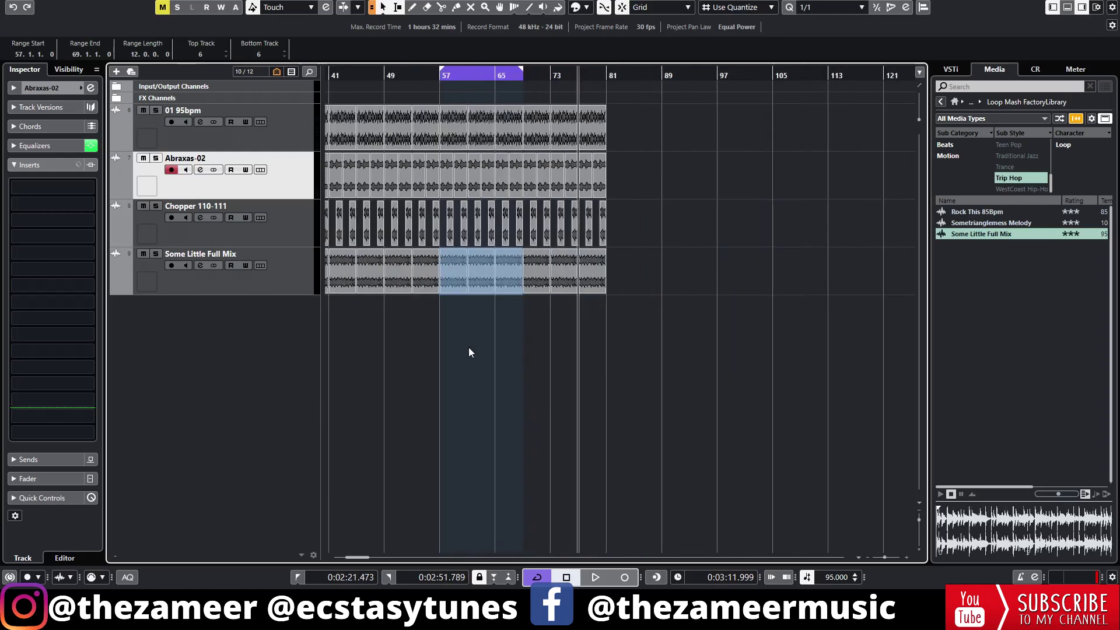